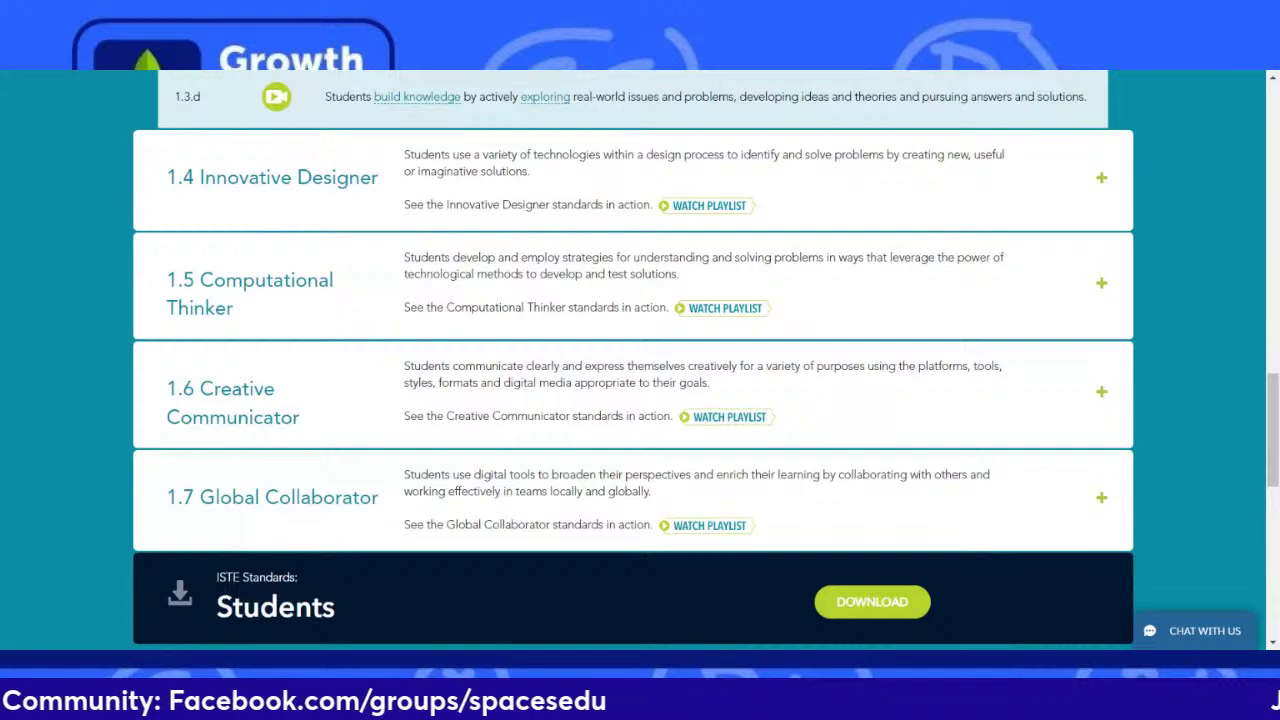
# Expand ISTE student standards 1.4 Innovative Designer through 1.7 Global Collaborator and examine their indicators.
pyautogui.click(990, 219)
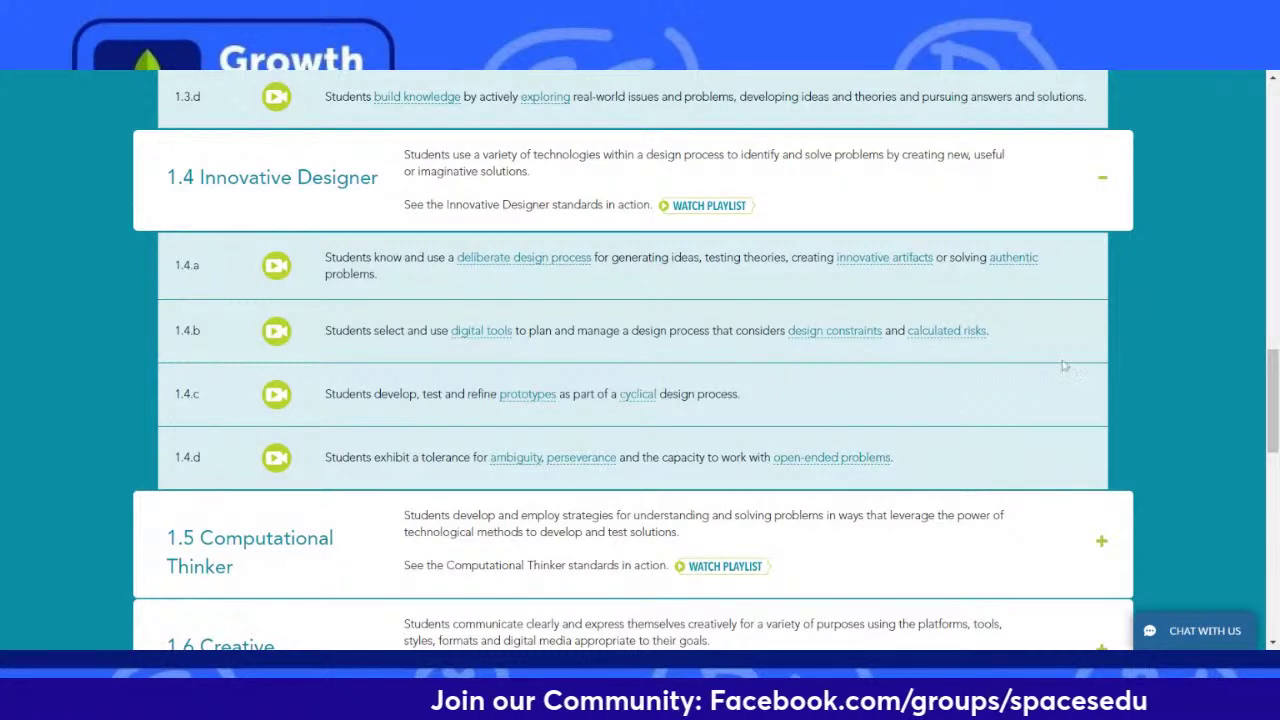
pyautogui.scroll(-4, 1272, 363)
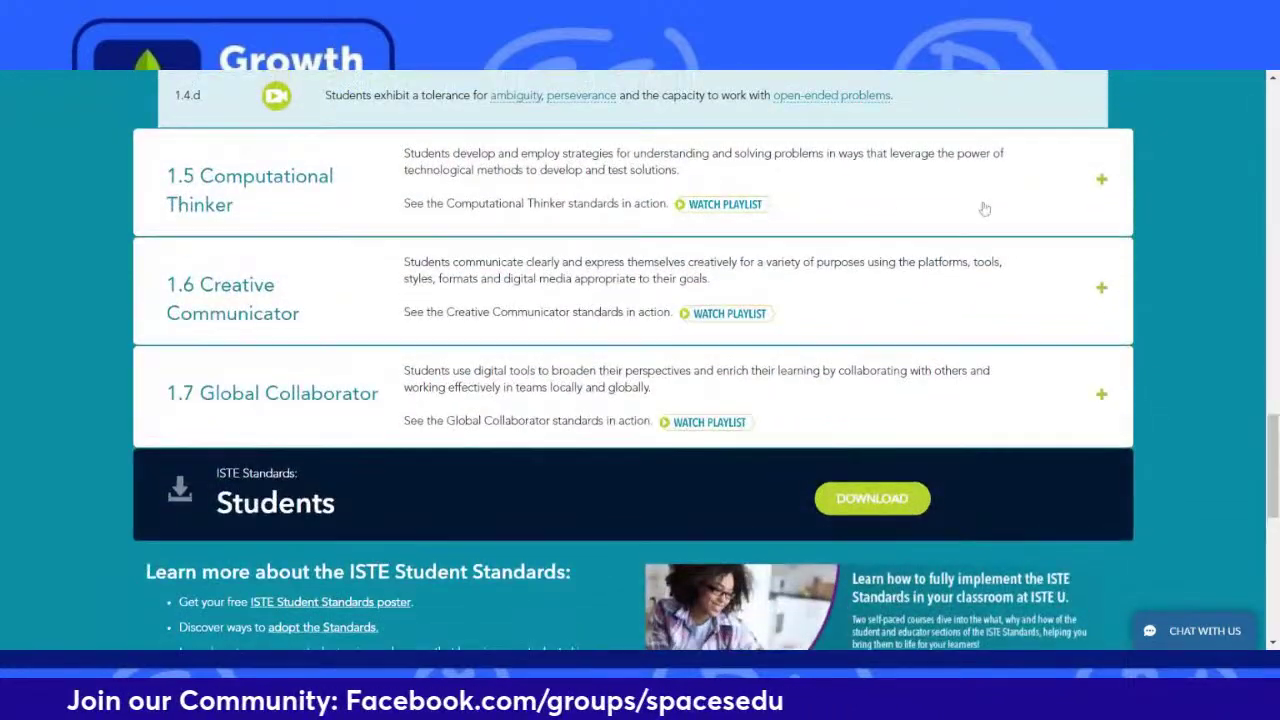
pyautogui.click(985, 208)
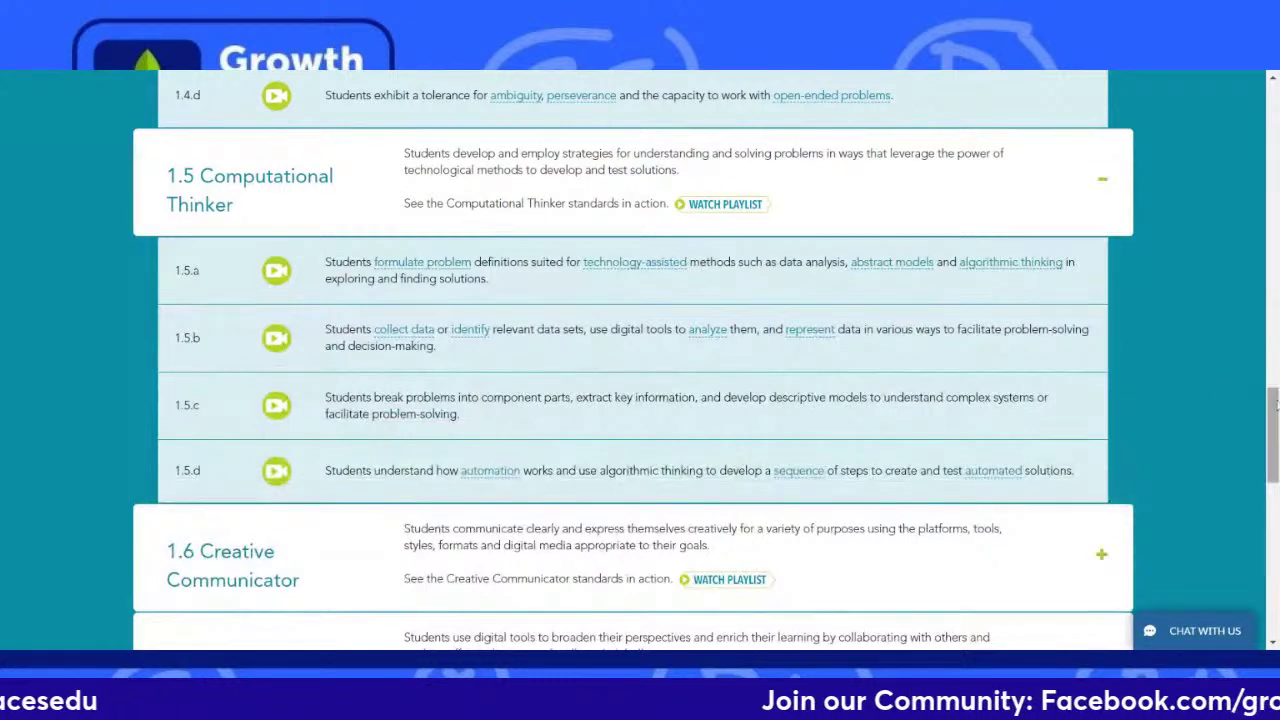
pyautogui.moveTo(1274, 398); pyautogui.dragTo(1273, 453)
pyautogui.click(994, 273)
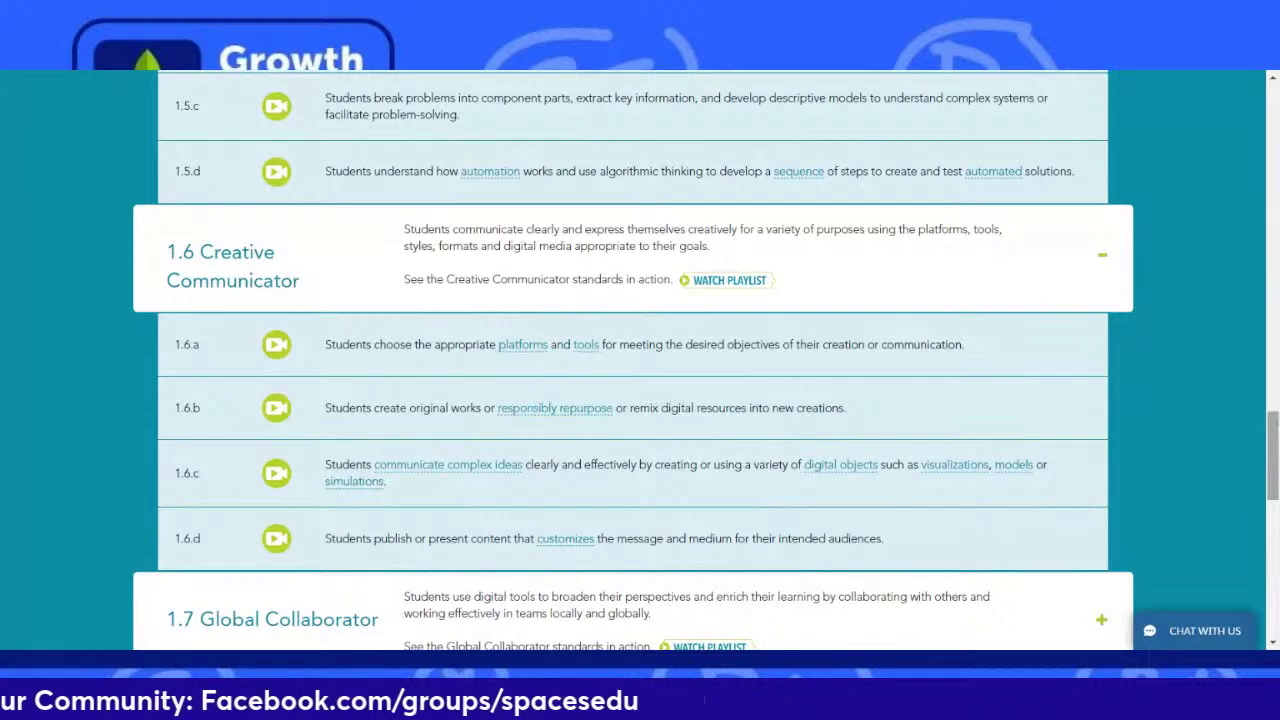
pyautogui.moveTo(1273, 430); pyautogui.dragTo(1270, 465)
pyautogui.click(1046, 452)
pyautogui.scroll(-3, 1270, 465)
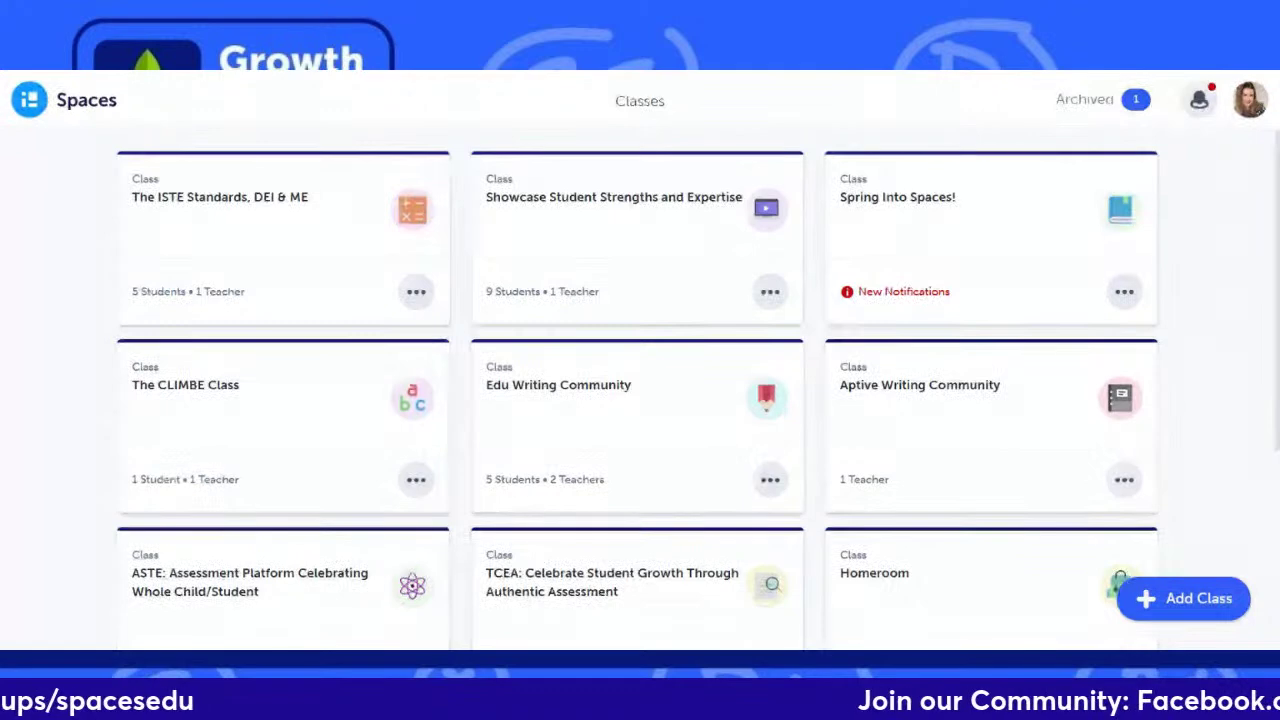
# In Spaces, open the class "The ISTE Standards, DEI & ME" and go to its curriculum tag set management.
pyautogui.click(251, 235)
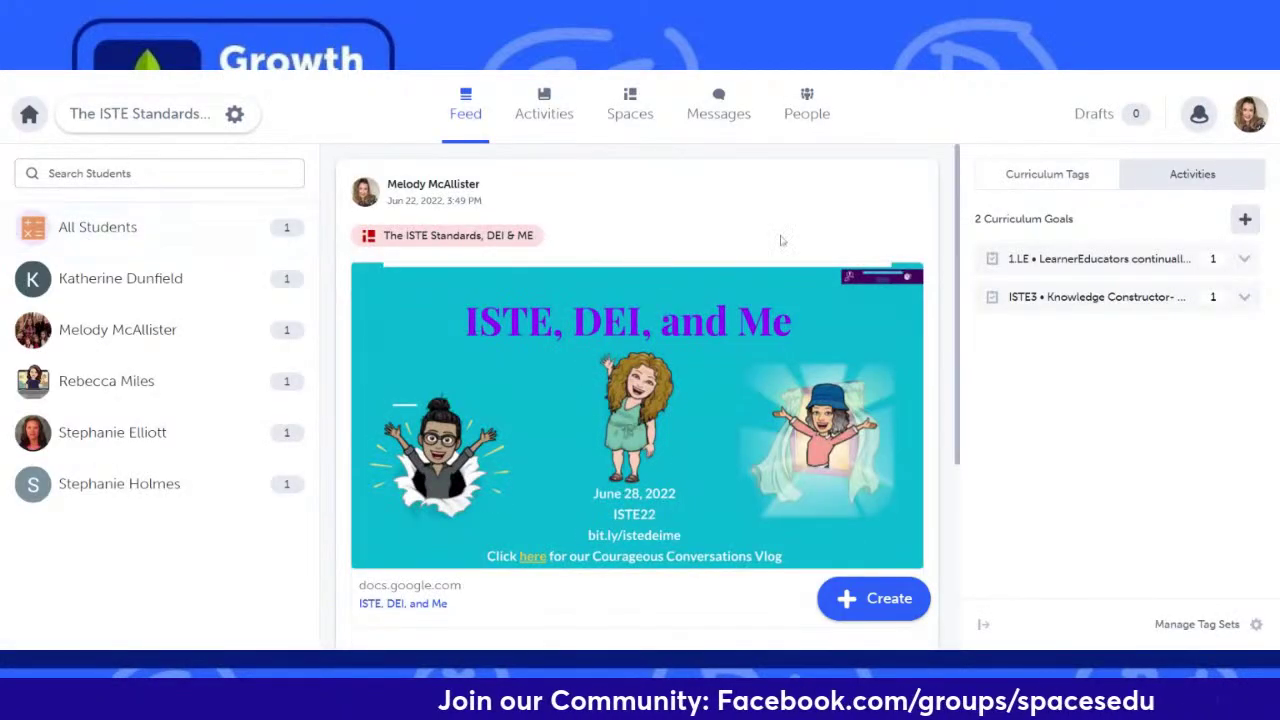
pyautogui.moveTo(961, 336); pyautogui.dragTo(958, 366)
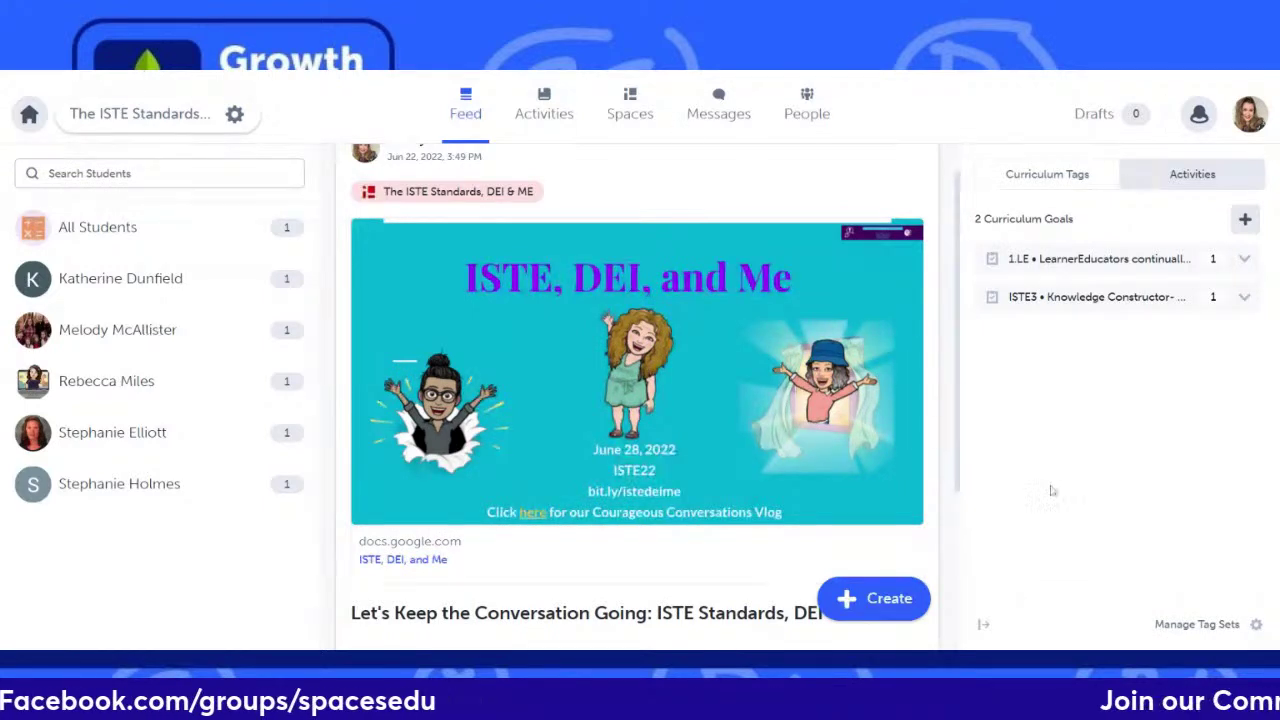
pyautogui.click(1170, 626)
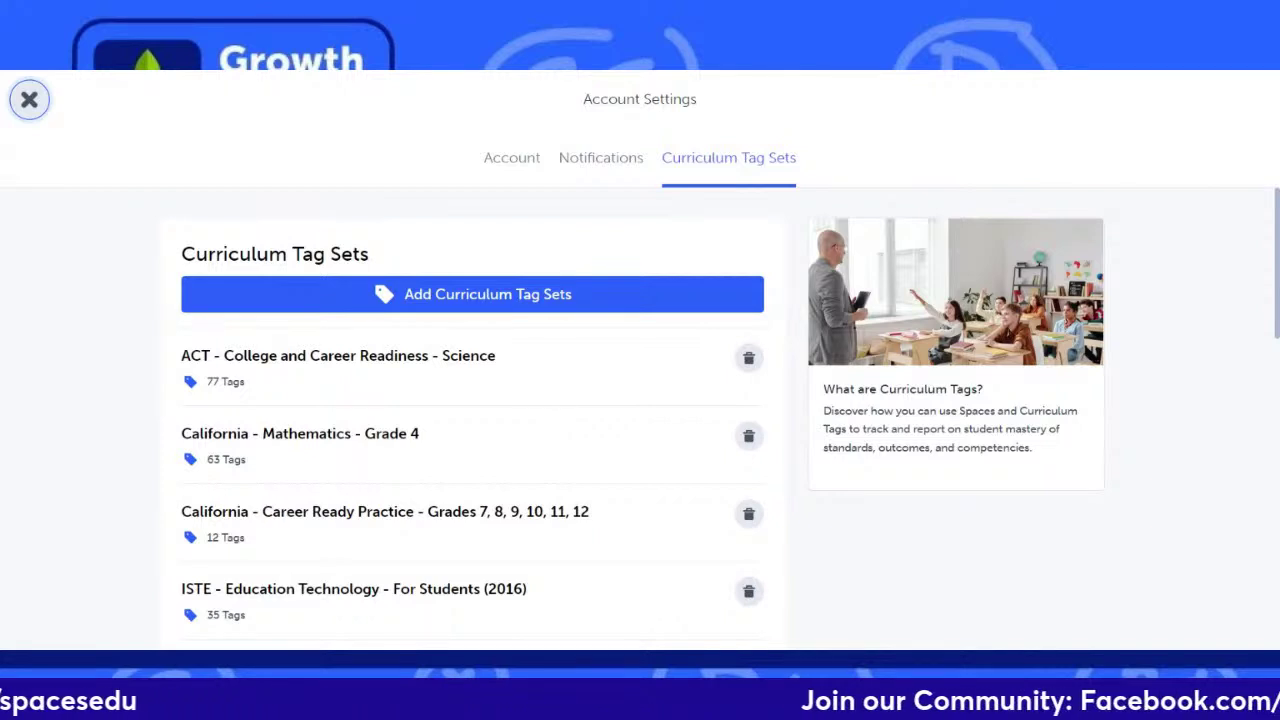
# Add the ISTE Education Technology tag set For Students (2016) to the account and return to the class feed.
pyautogui.click(526, 297)
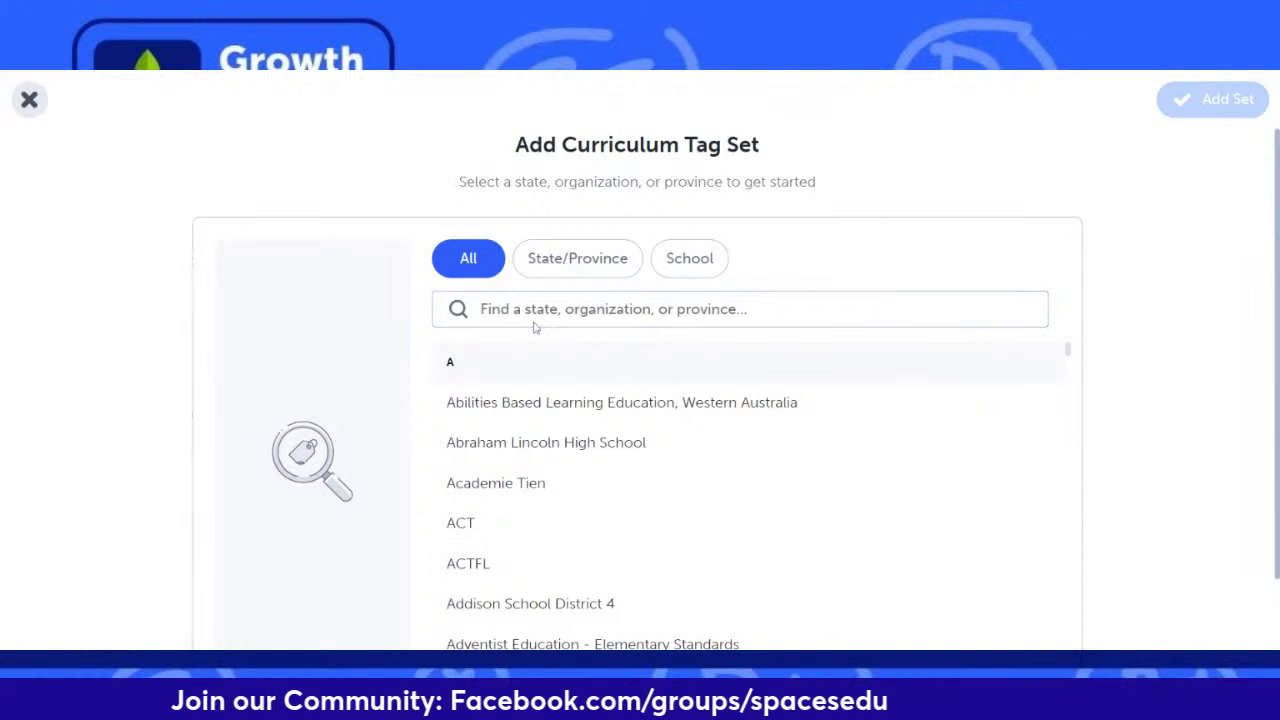
pyautogui.click(535, 325)
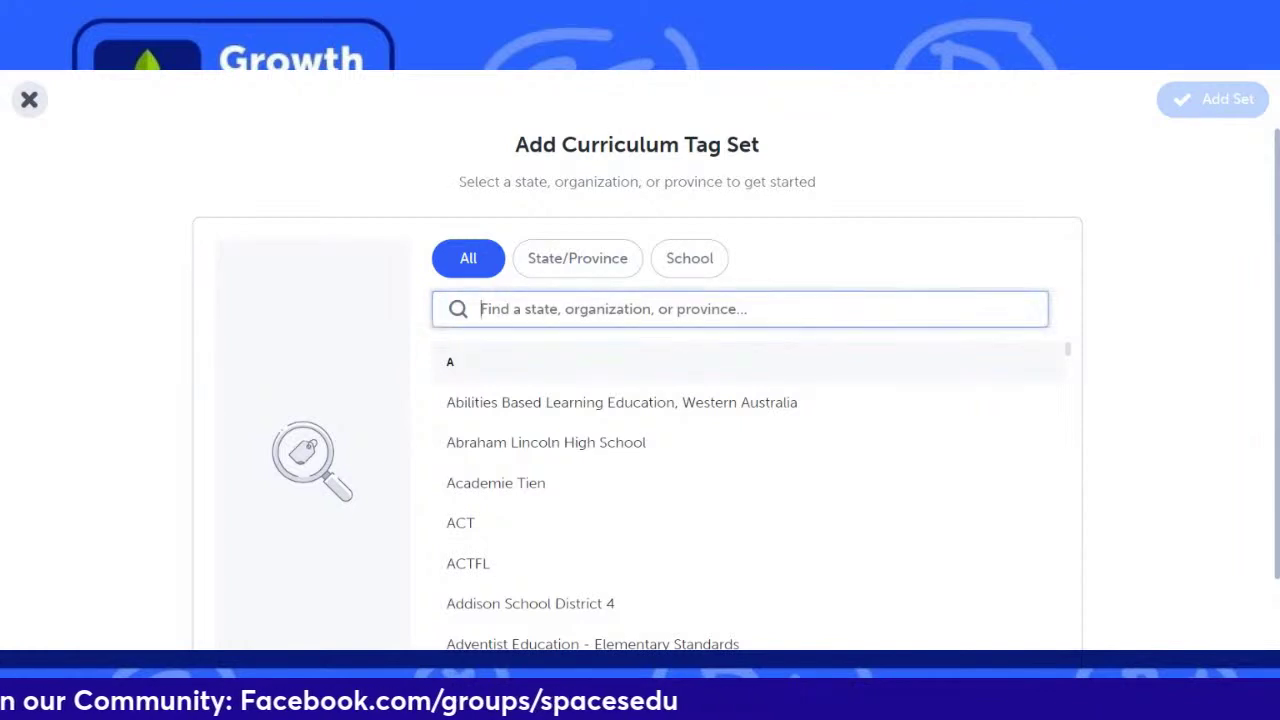
pyautogui.write('ISTE')
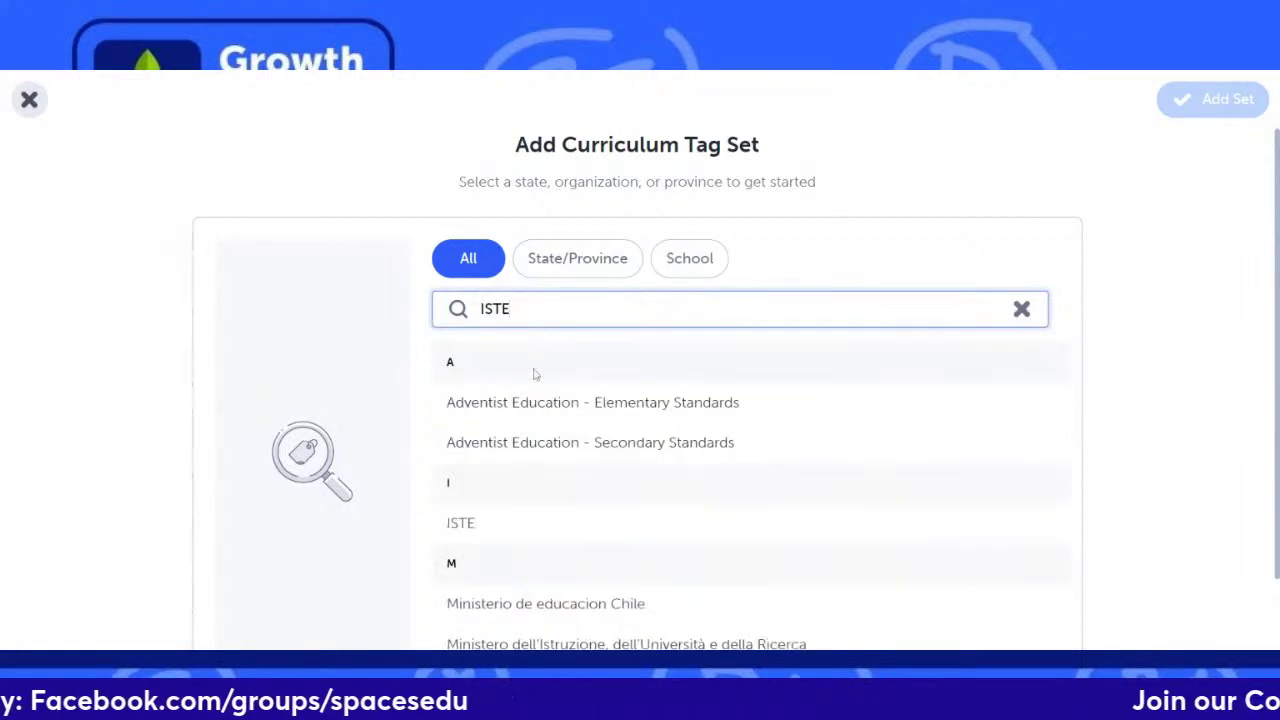
pyautogui.click(505, 520)
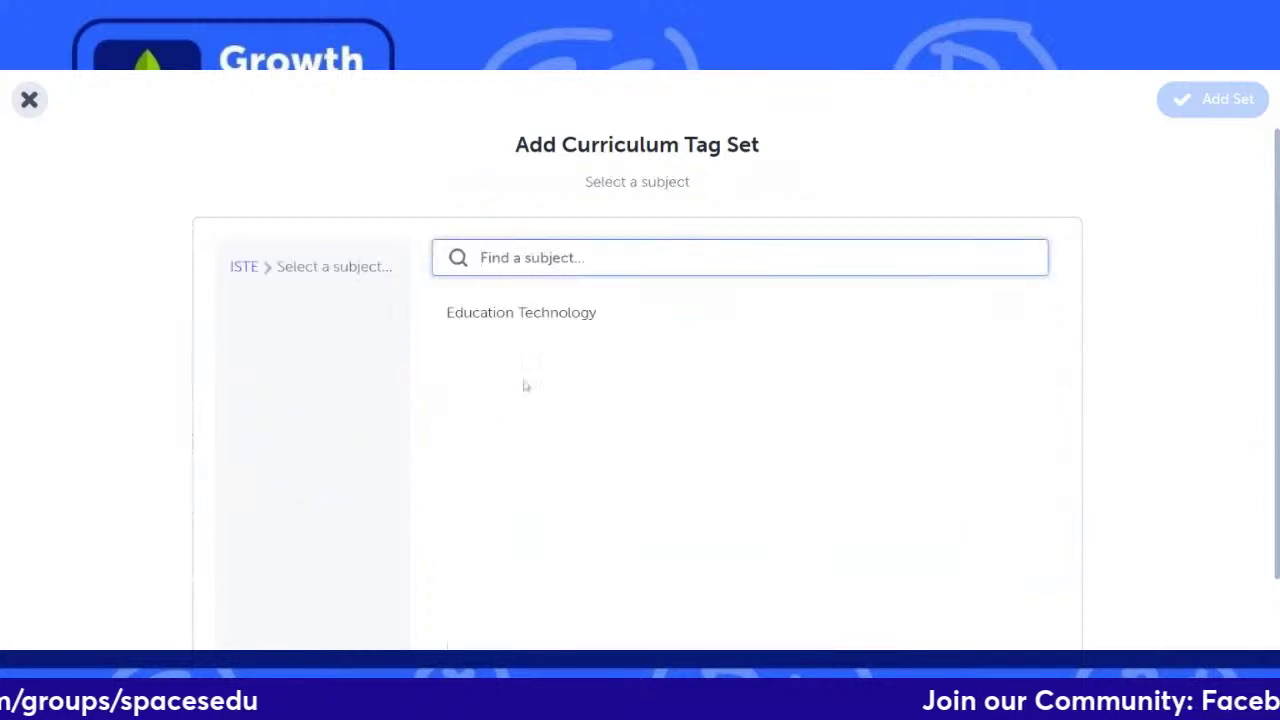
pyautogui.click(551, 314)
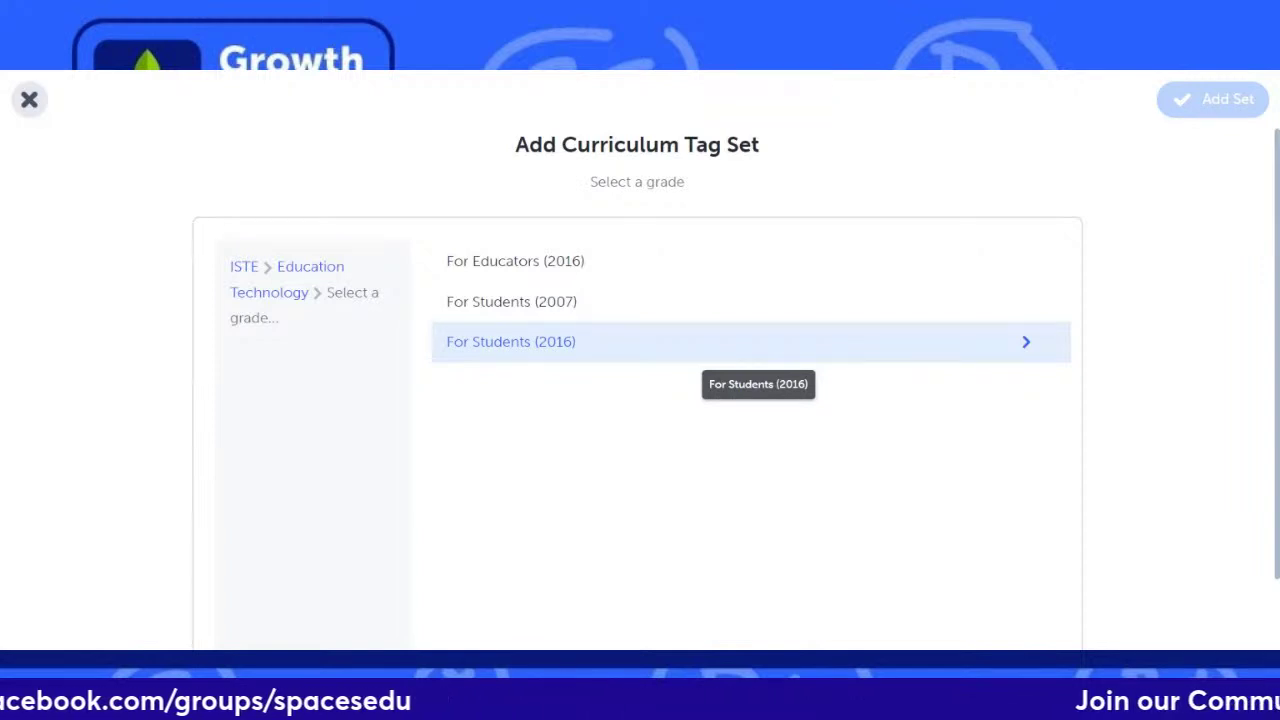
pyautogui.click(714, 345)
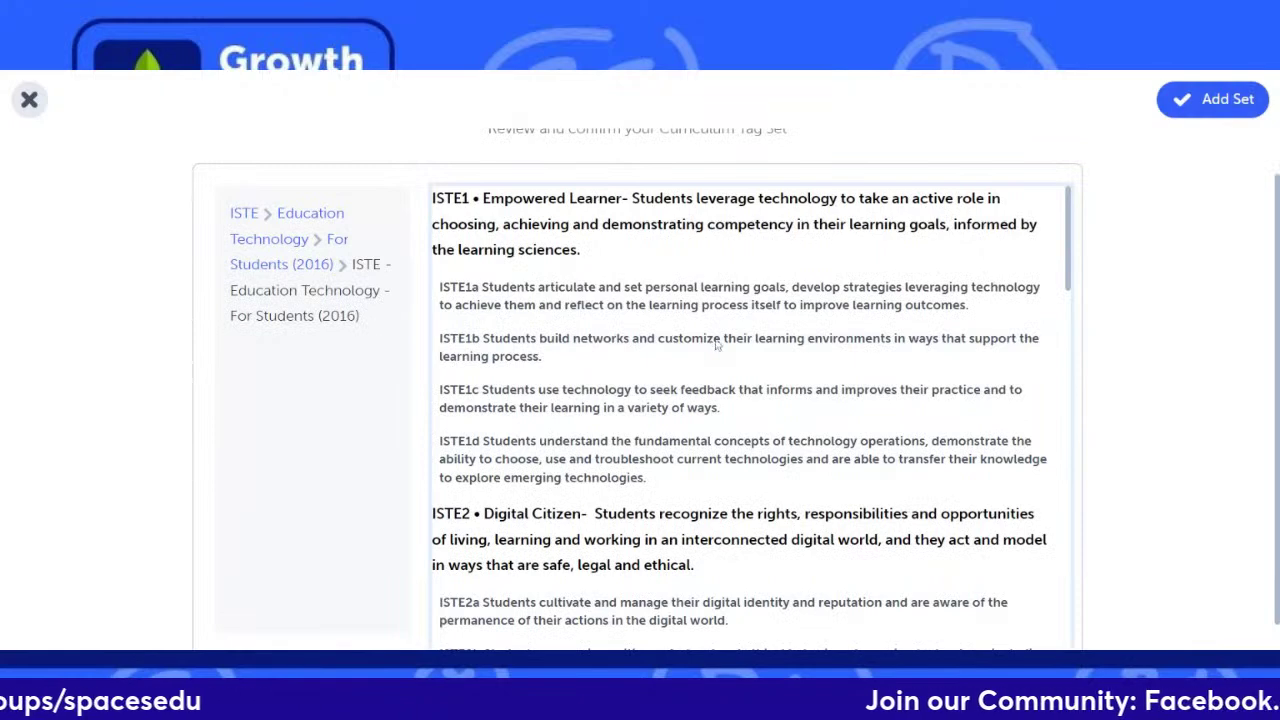
pyautogui.click(1208, 100)
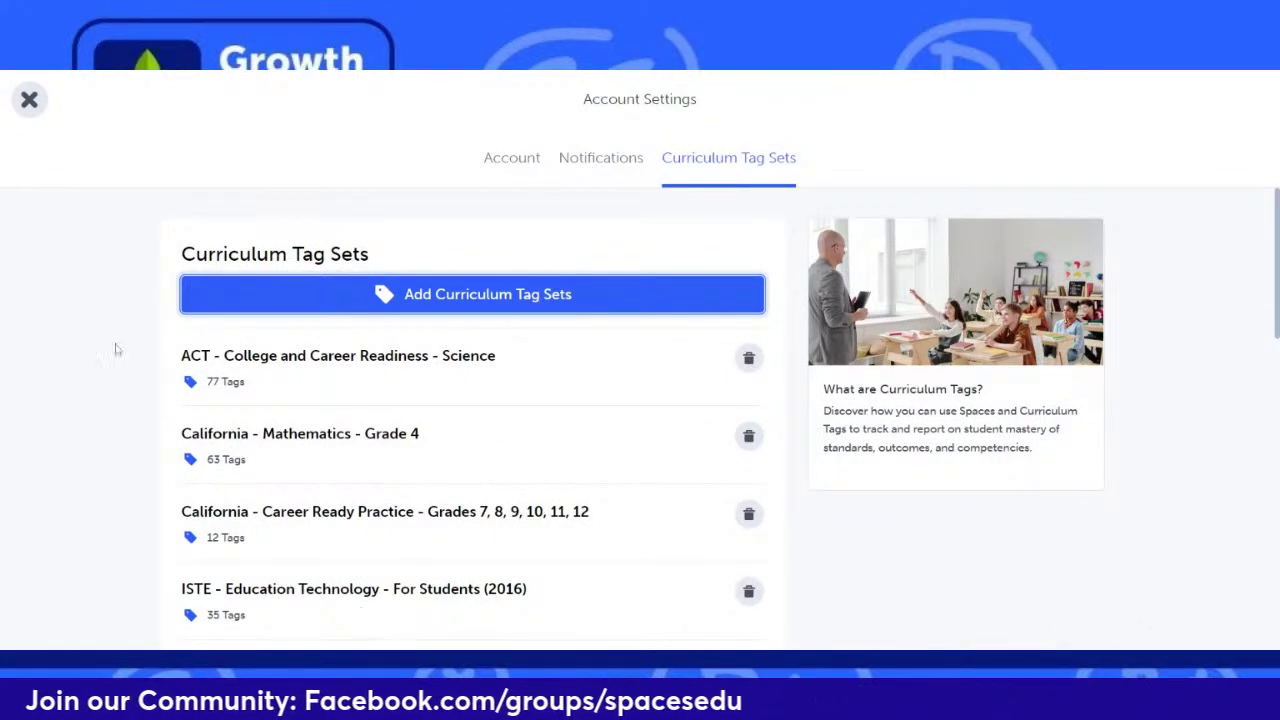
pyautogui.click(27, 104)
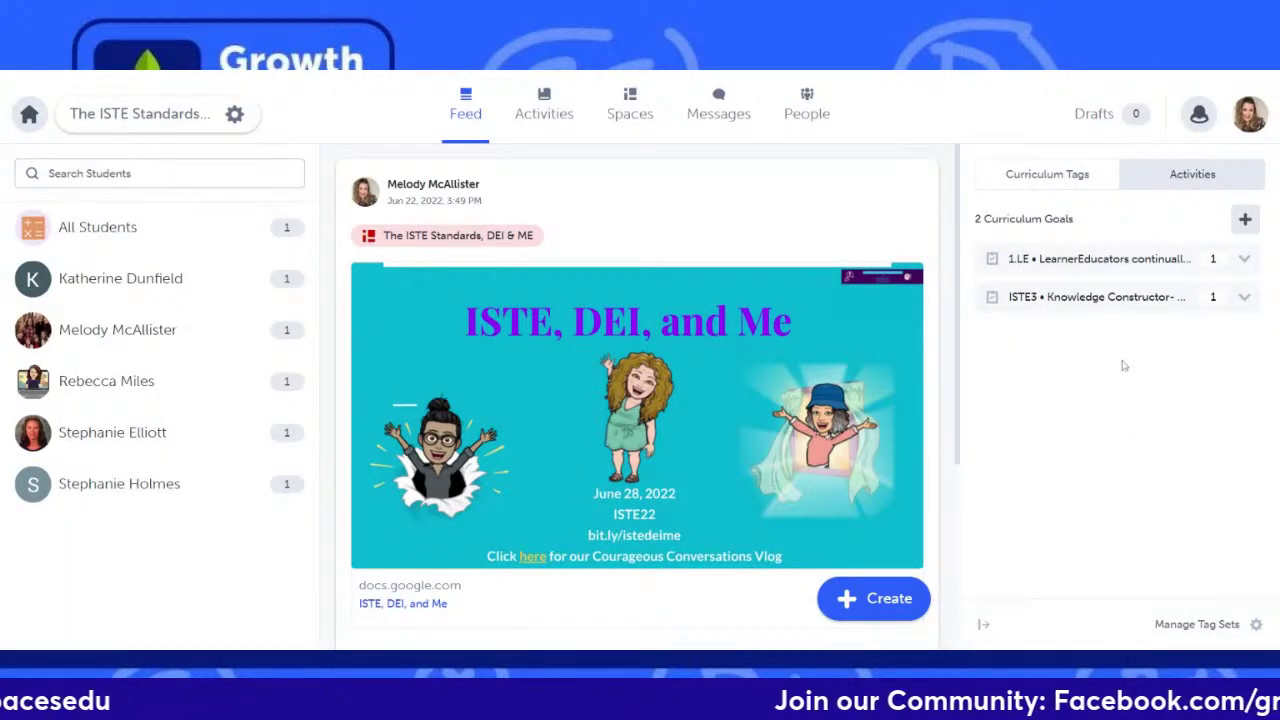
# Search the curriculum tags available as class goals for ISTE and filter them to Education Technology - For Students (2016).
pyautogui.click(1244, 220)
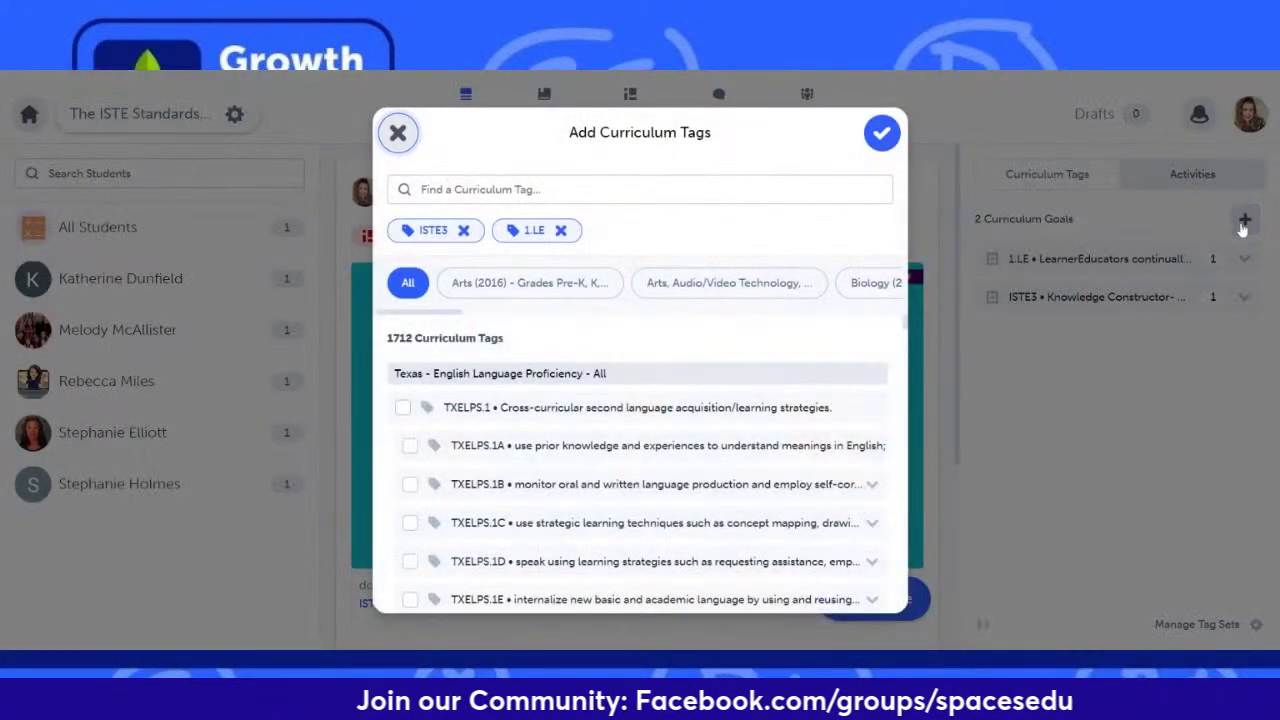
pyautogui.click(717, 190)
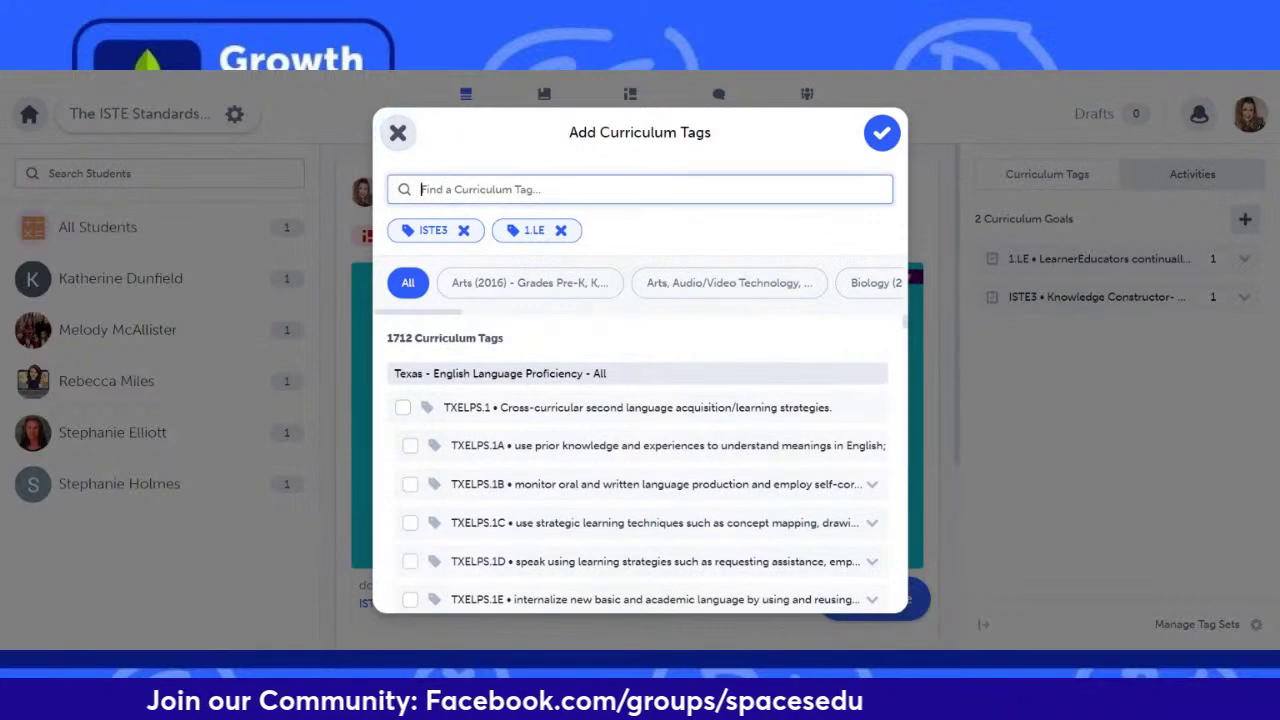
pyautogui.write('ISTE')
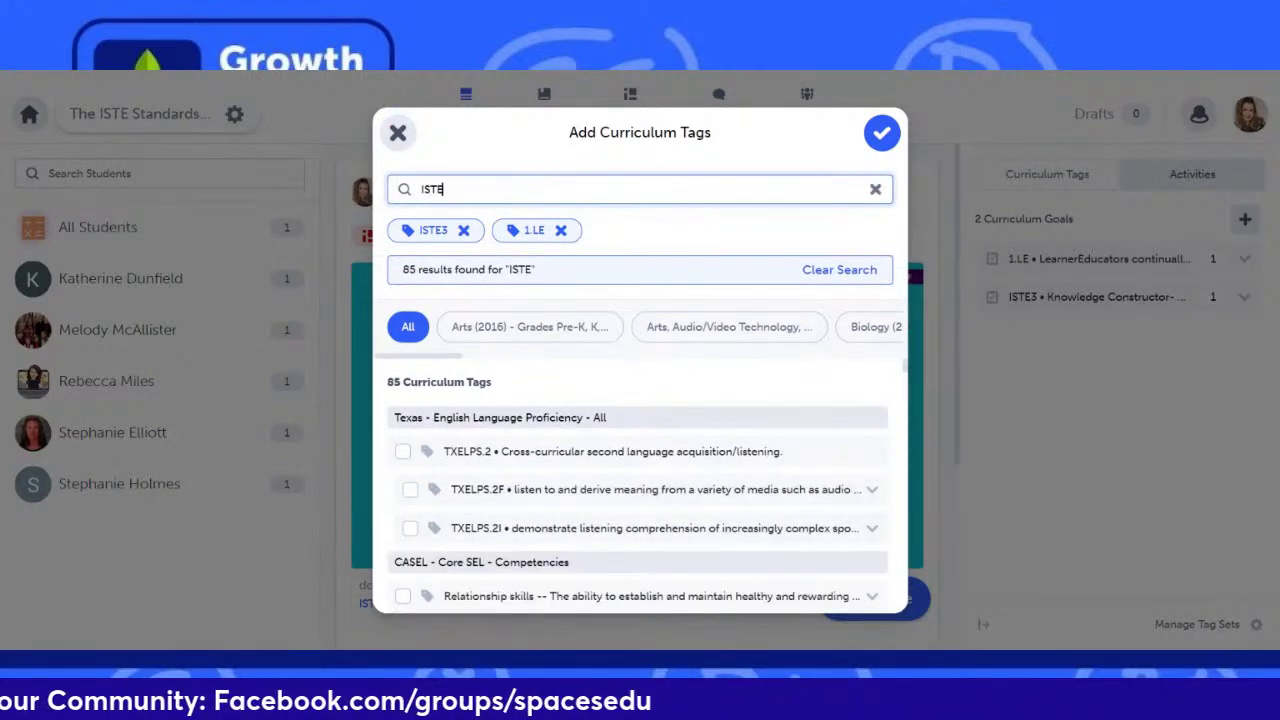
pyautogui.click(403, 452)
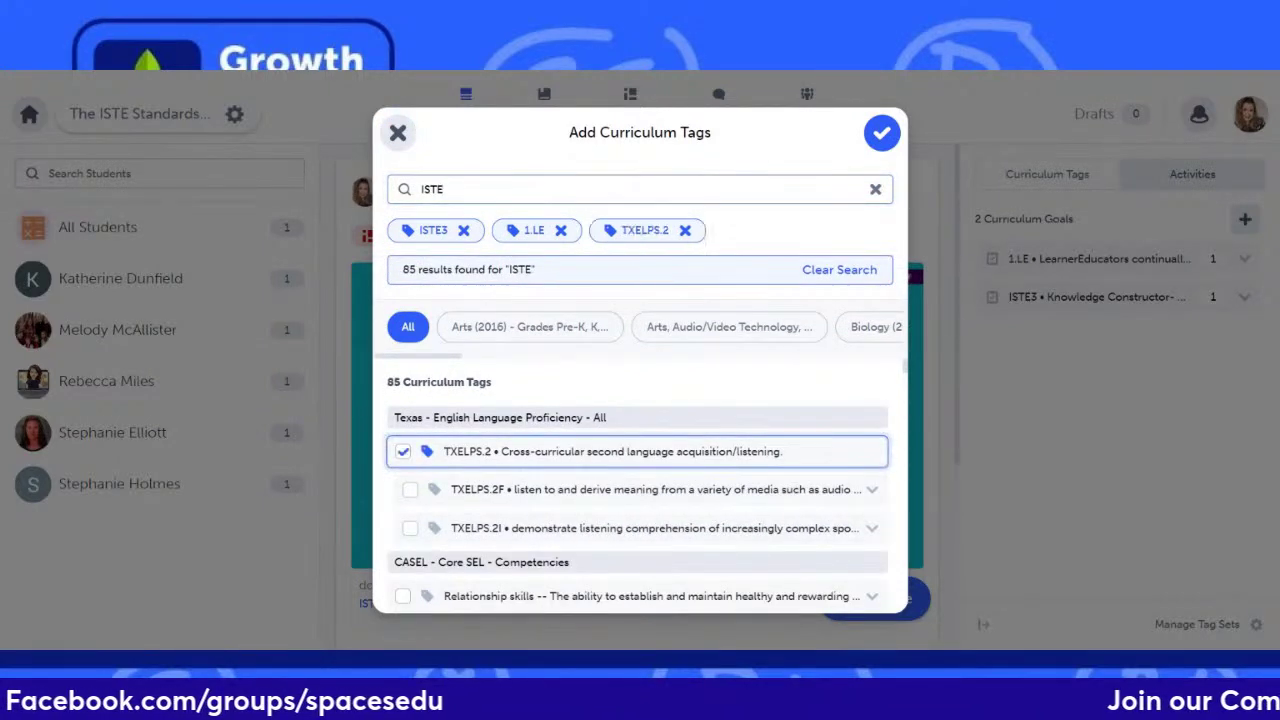
pyautogui.click(684, 230)
pyautogui.moveTo(449, 358); pyautogui.dragTo(728, 372)
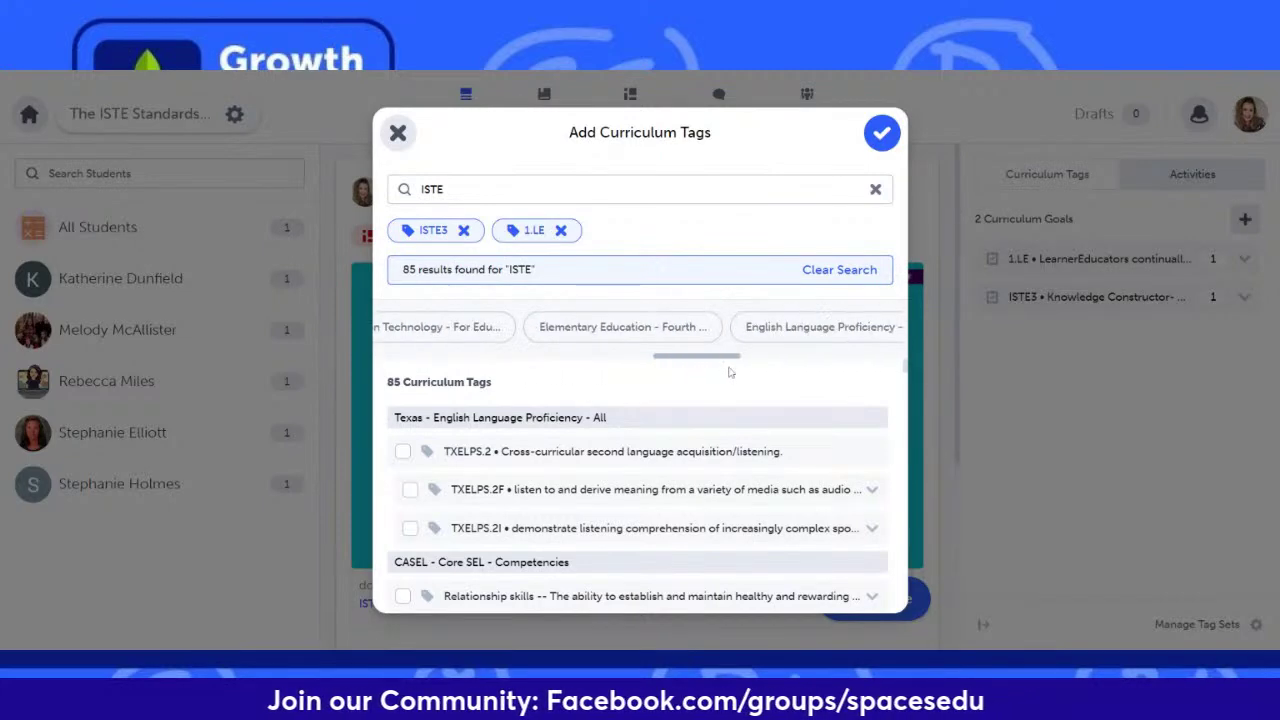
pyautogui.moveTo(671, 360); pyautogui.dragTo(628, 363)
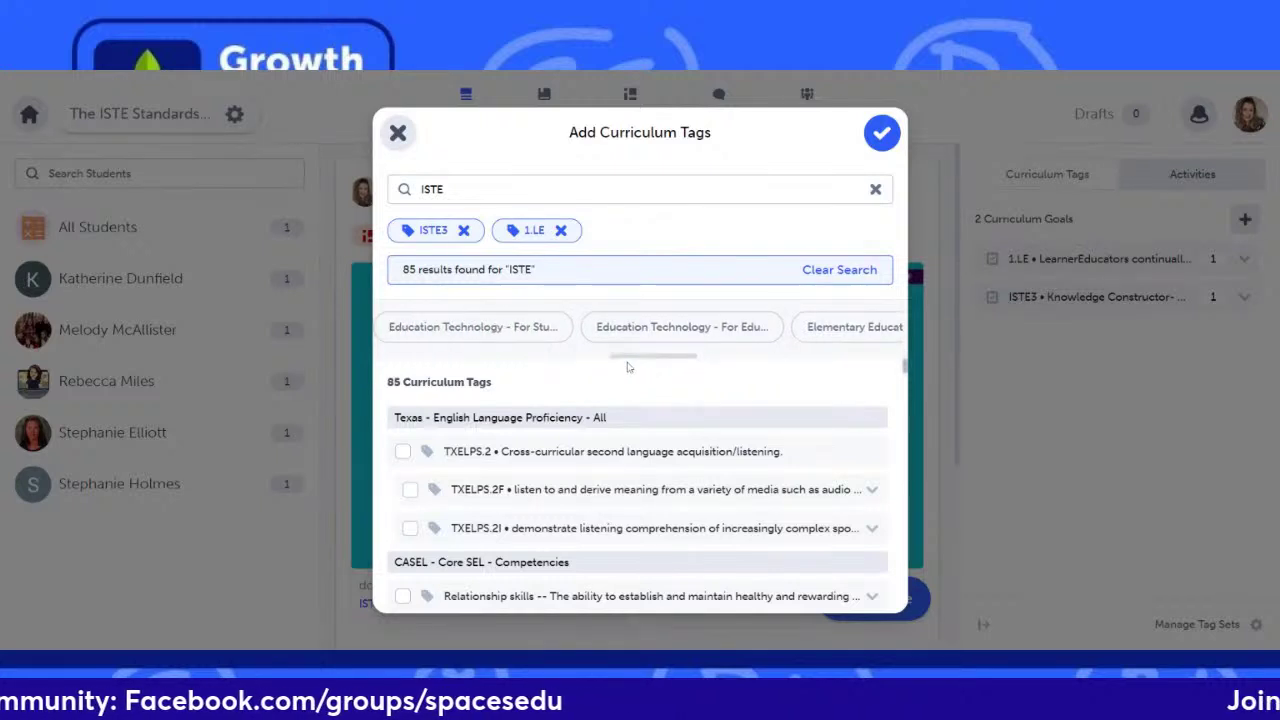
pyautogui.click(512, 337)
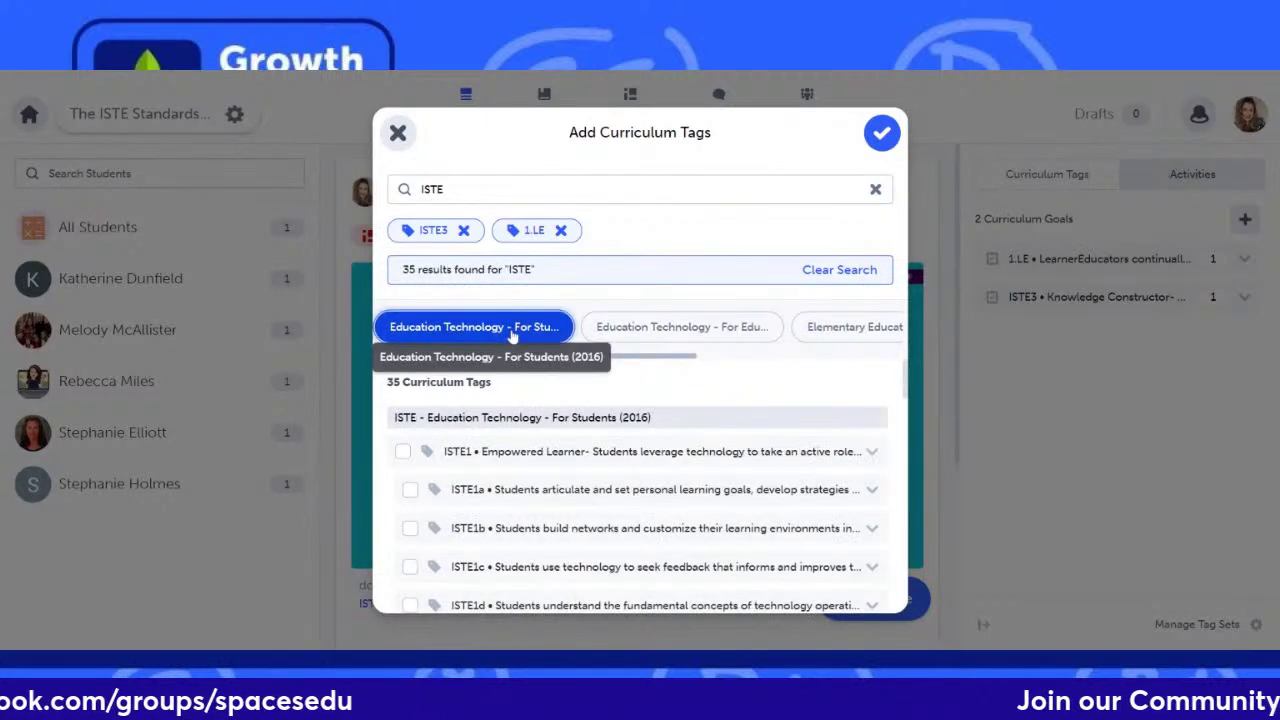
# Add ISTE1 Empowered Learner and its sub-standard ISTE1a to the class's curriculum goals.
pyautogui.moveTo(906, 380); pyautogui.dragTo(908, 400)
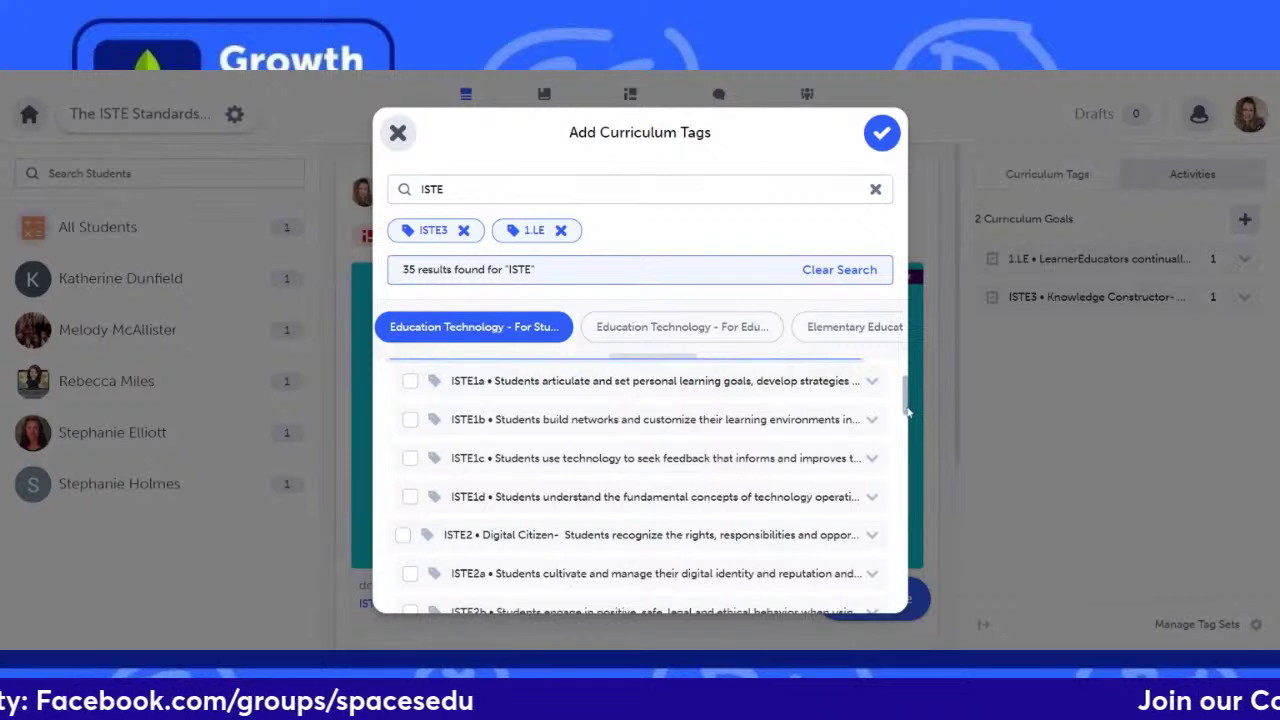
pyautogui.scroll(1, 907, 407)
pyautogui.scroll(2, 907, 405)
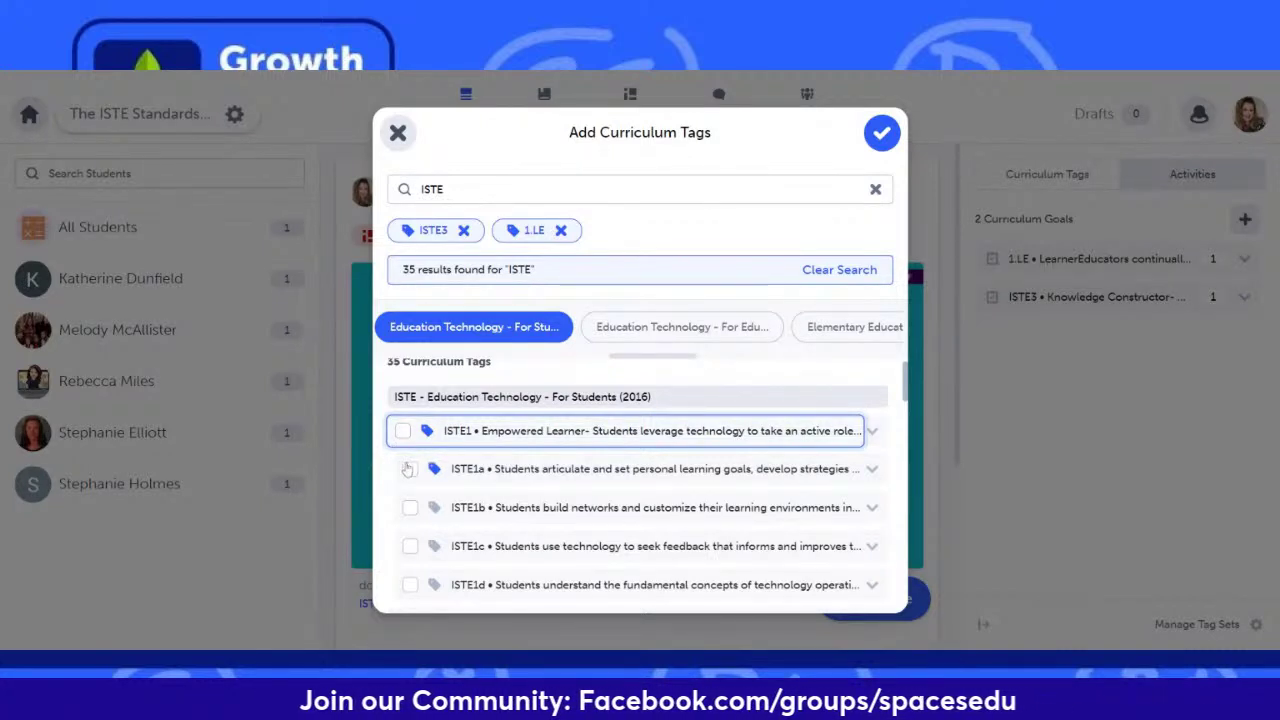
pyautogui.click(410, 469)
pyautogui.click(403, 432)
pyautogui.click(879, 141)
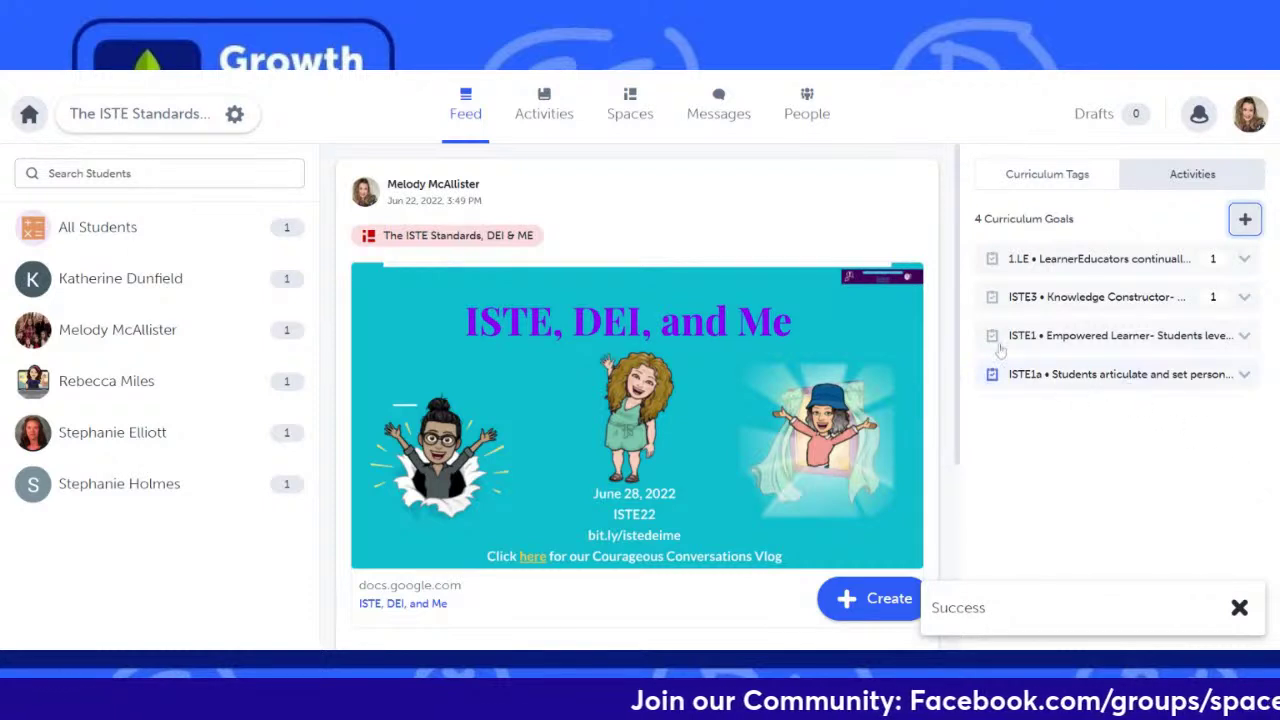
# Tag the feed post "Let's Keep the Conversation Going: ISTE Standards, DEI & ME" with ISTE1 Empowered Learner.
pyautogui.moveTo(958, 293); pyautogui.dragTo(958, 362)
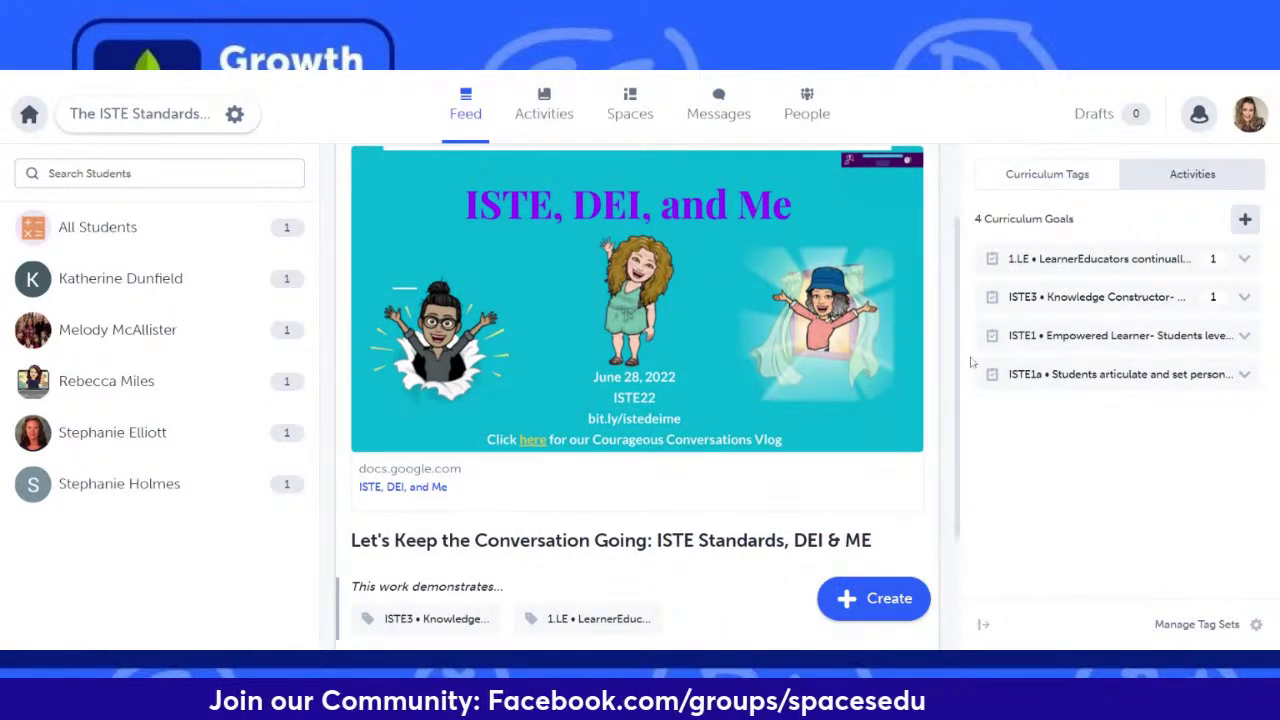
pyautogui.moveTo(960, 358); pyautogui.dragTo(971, 413)
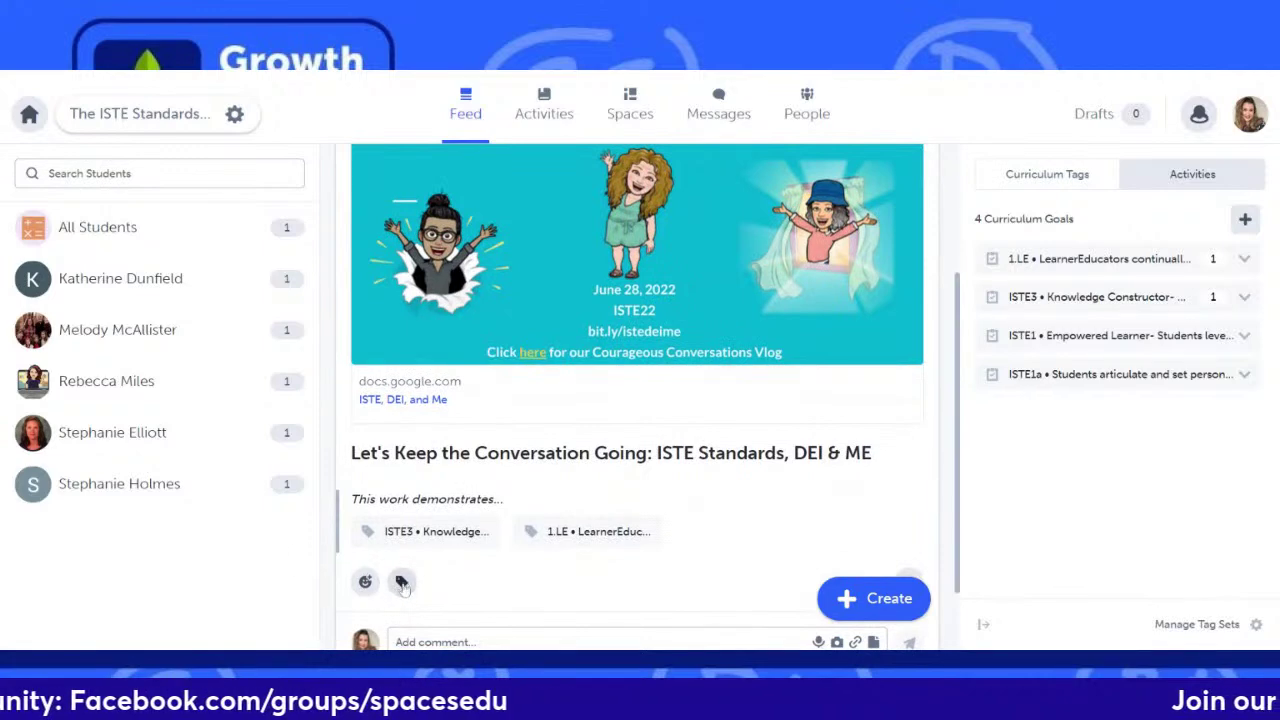
pyautogui.click(401, 583)
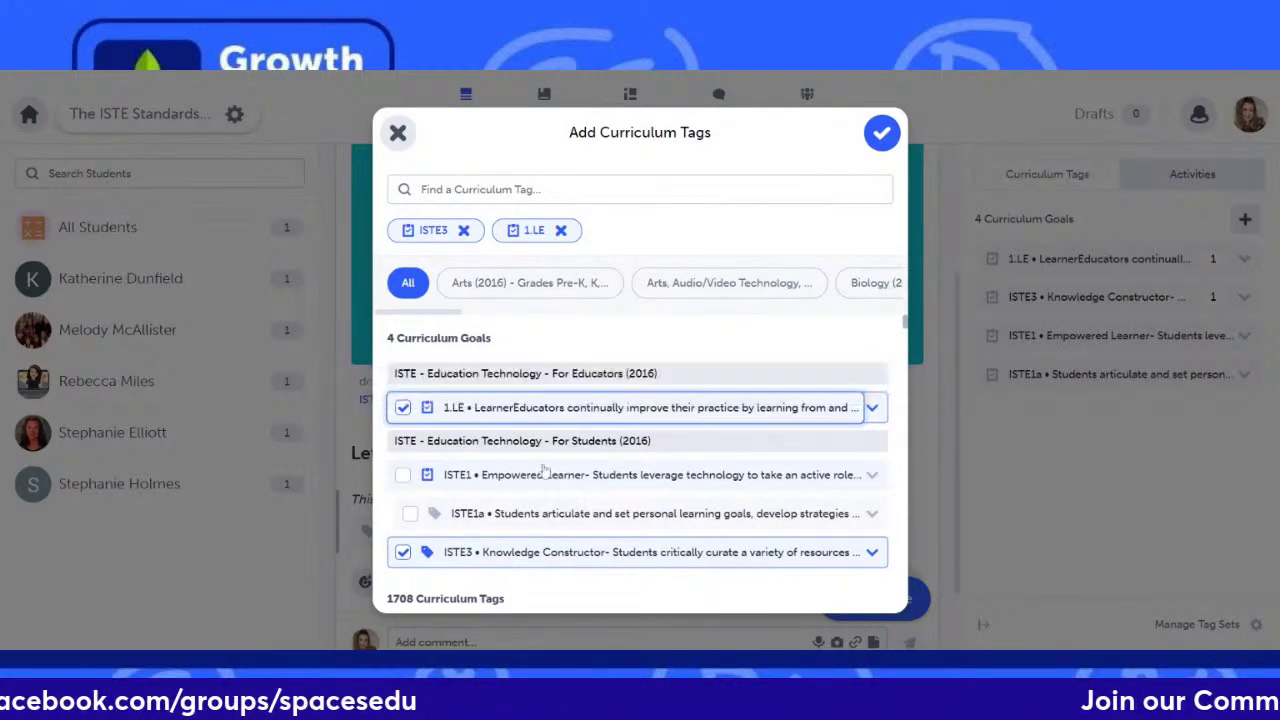
pyautogui.click(870, 476)
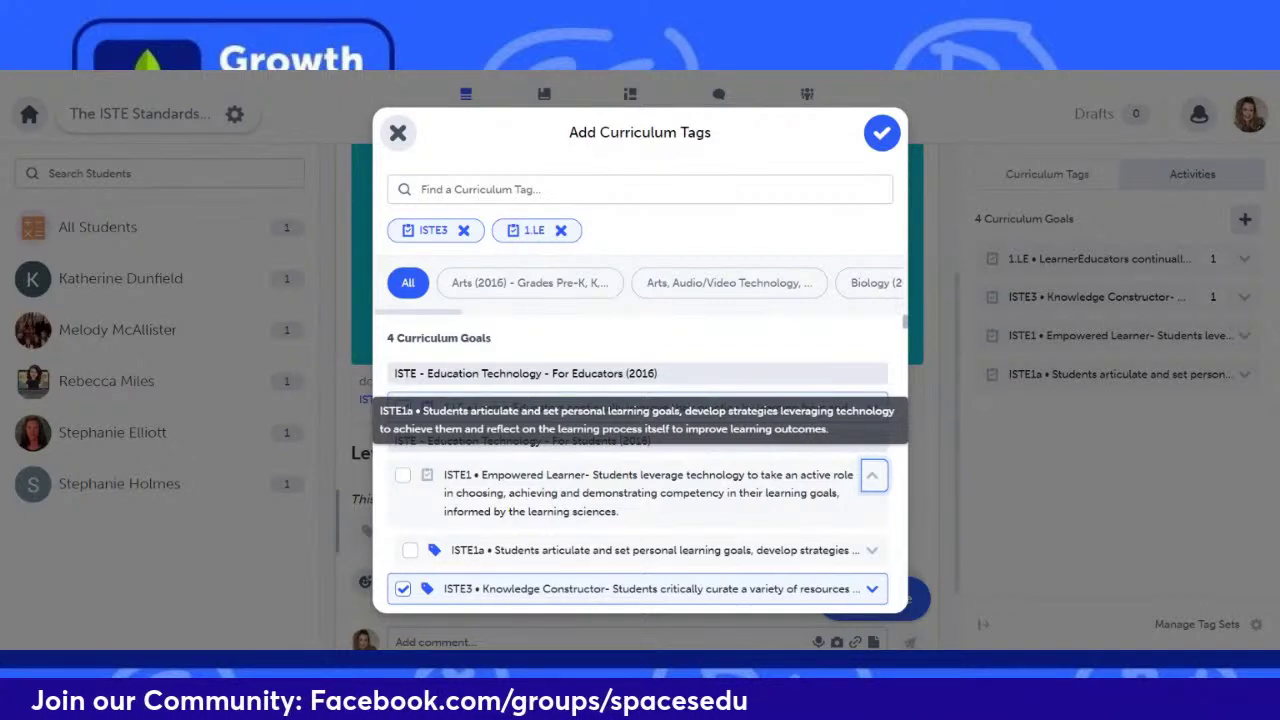
pyautogui.click(403, 476)
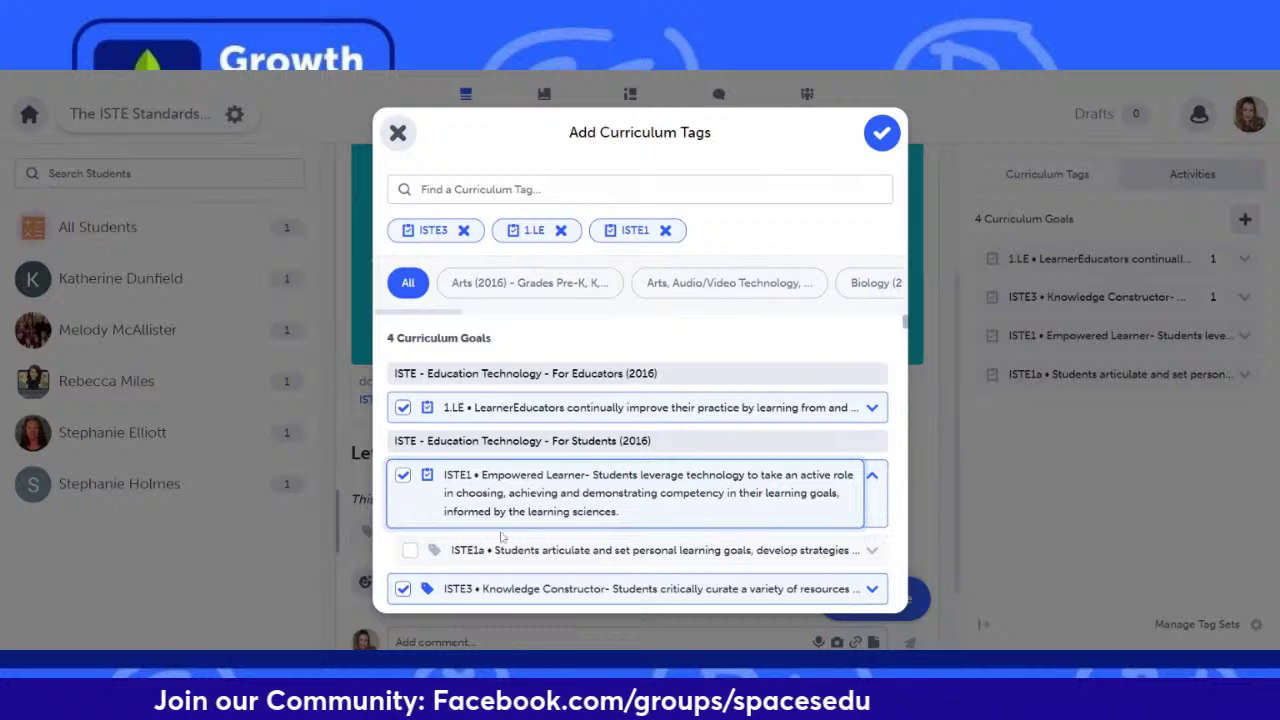
pyautogui.click(881, 133)
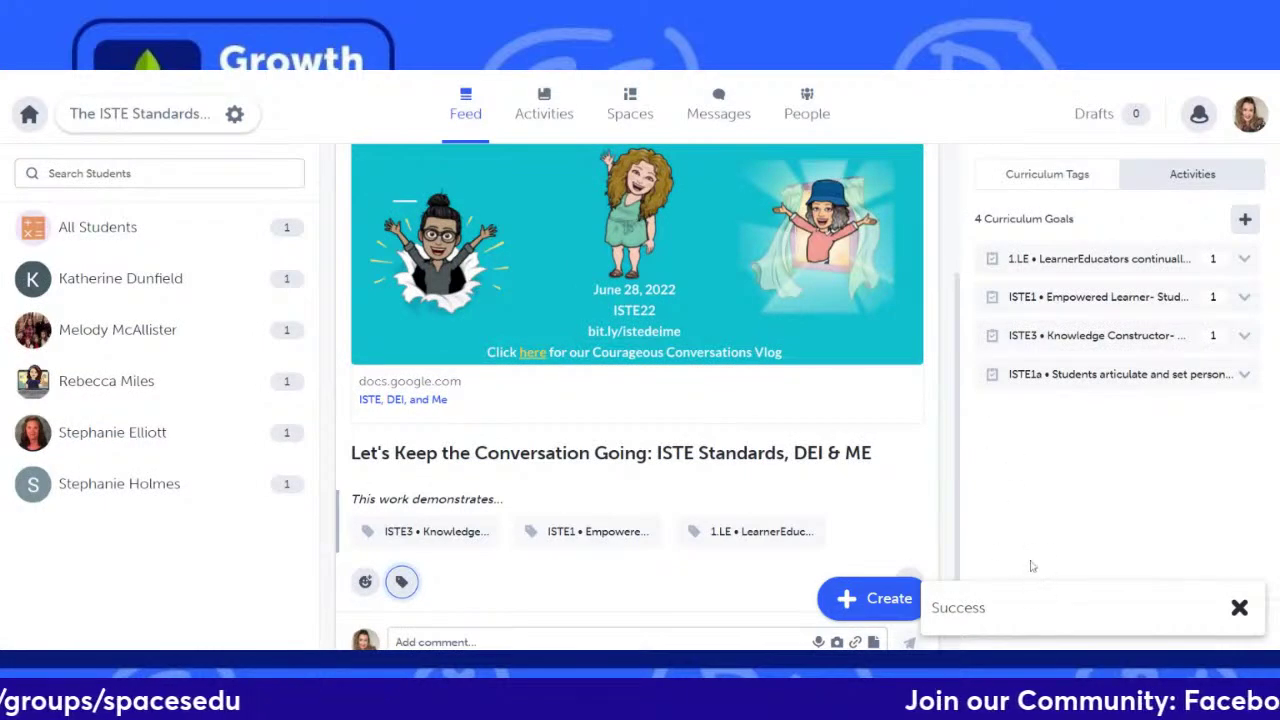
pyautogui.moveTo(959, 426); pyautogui.dragTo(964, 487)
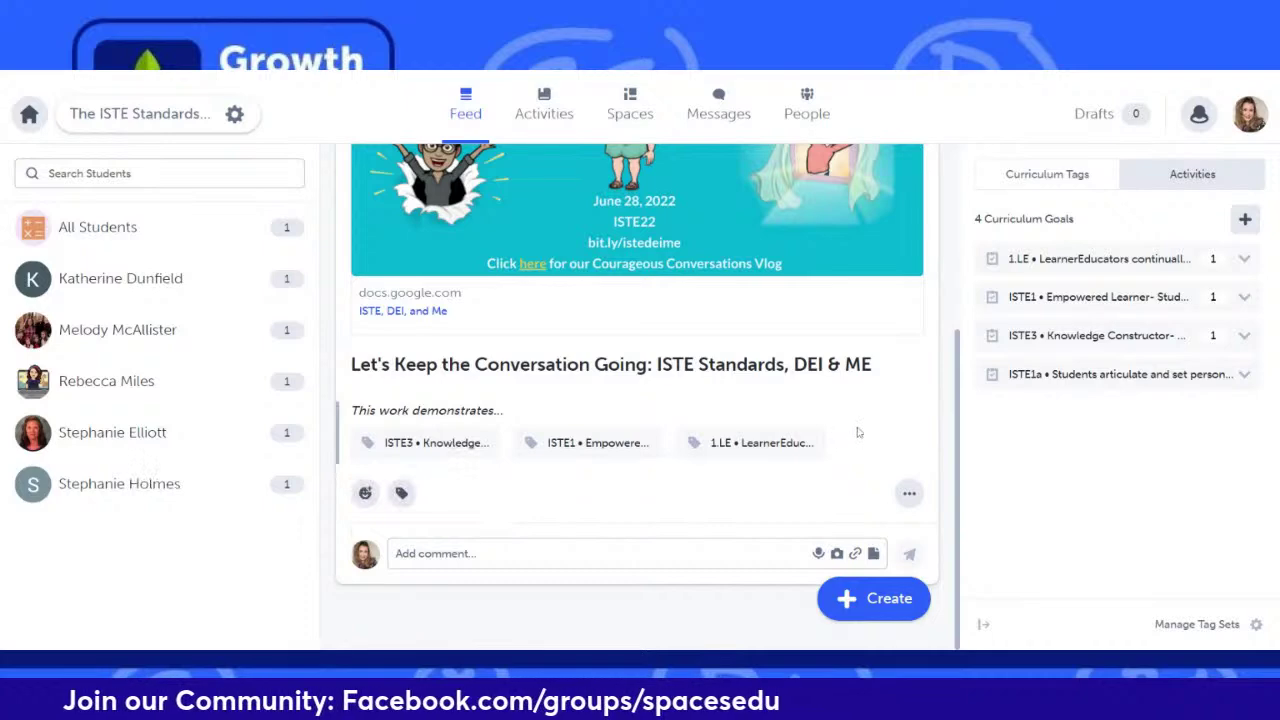
pyautogui.moveTo(956, 440); pyautogui.dragTo(962, 259)
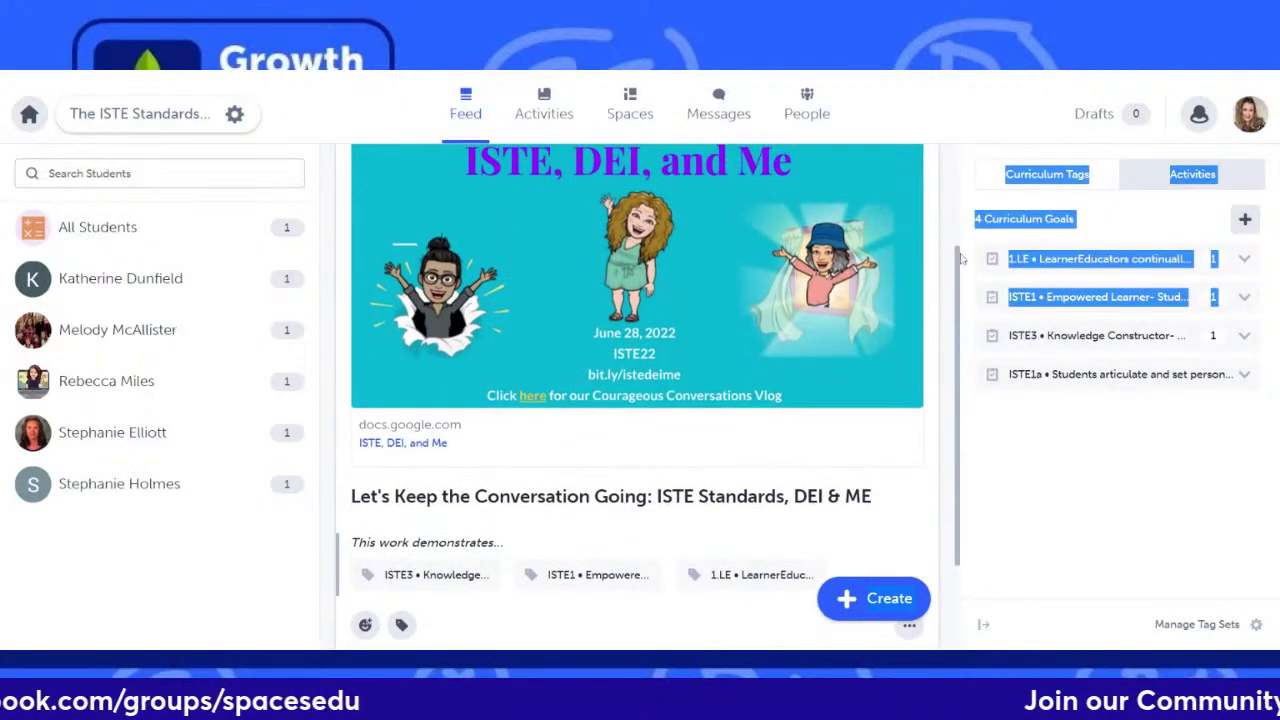
pyautogui.moveTo(962, 259); pyautogui.dragTo(958, 212)
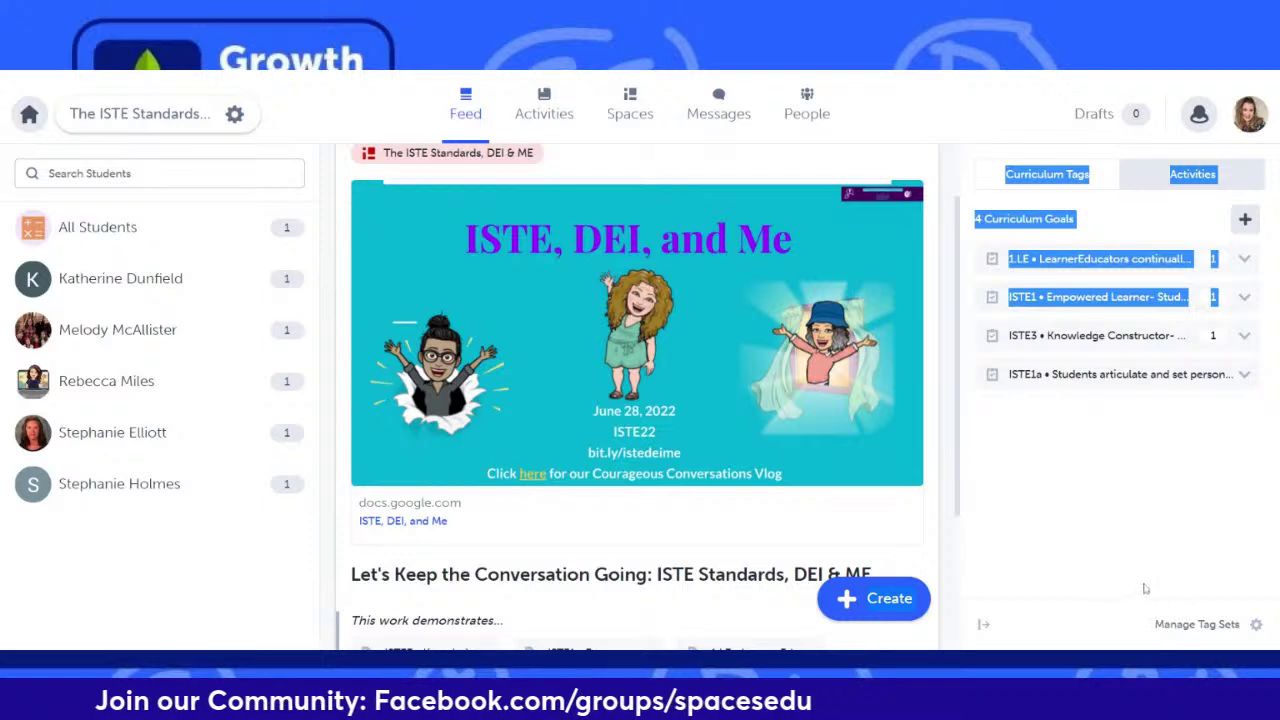
pyautogui.click(180, 75)
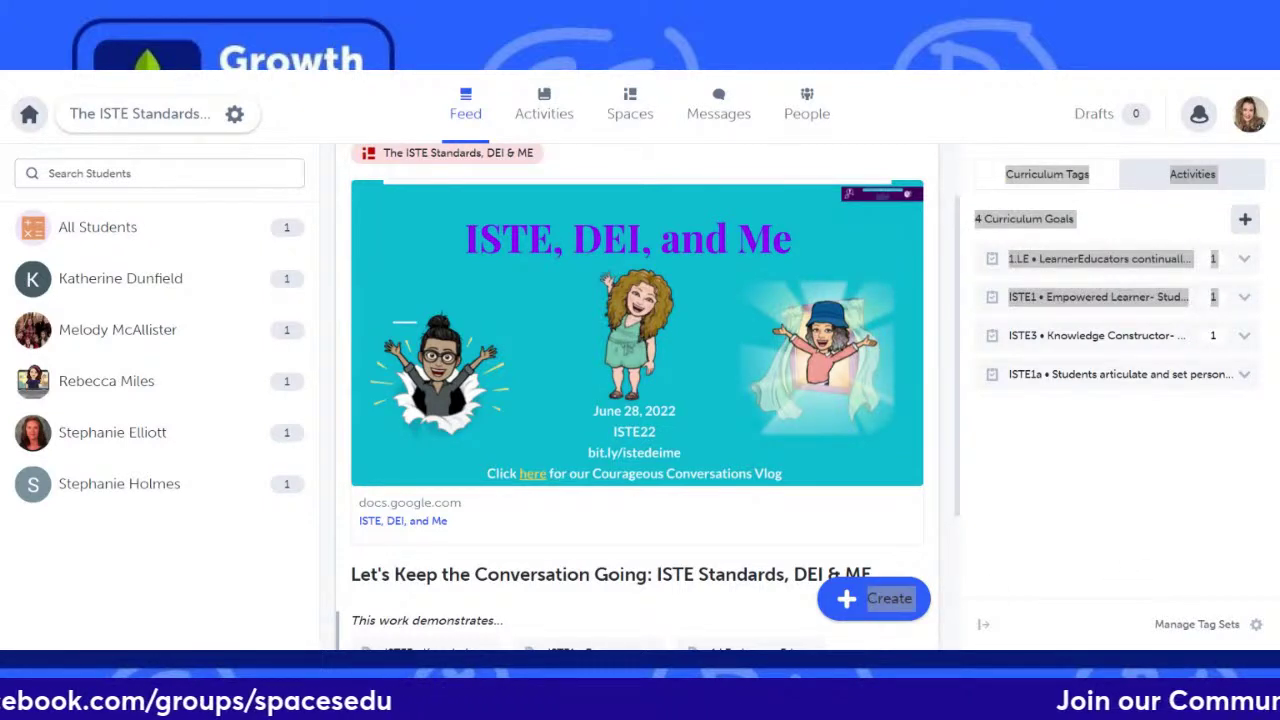